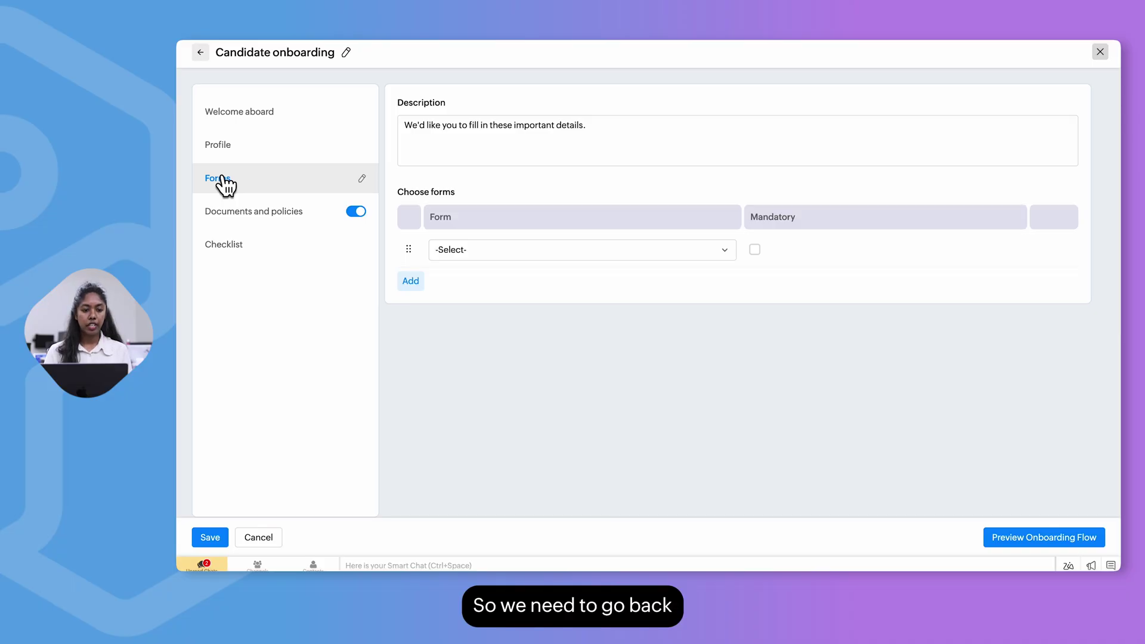
{"action": "left_click", "coordinate": [201, 53]}
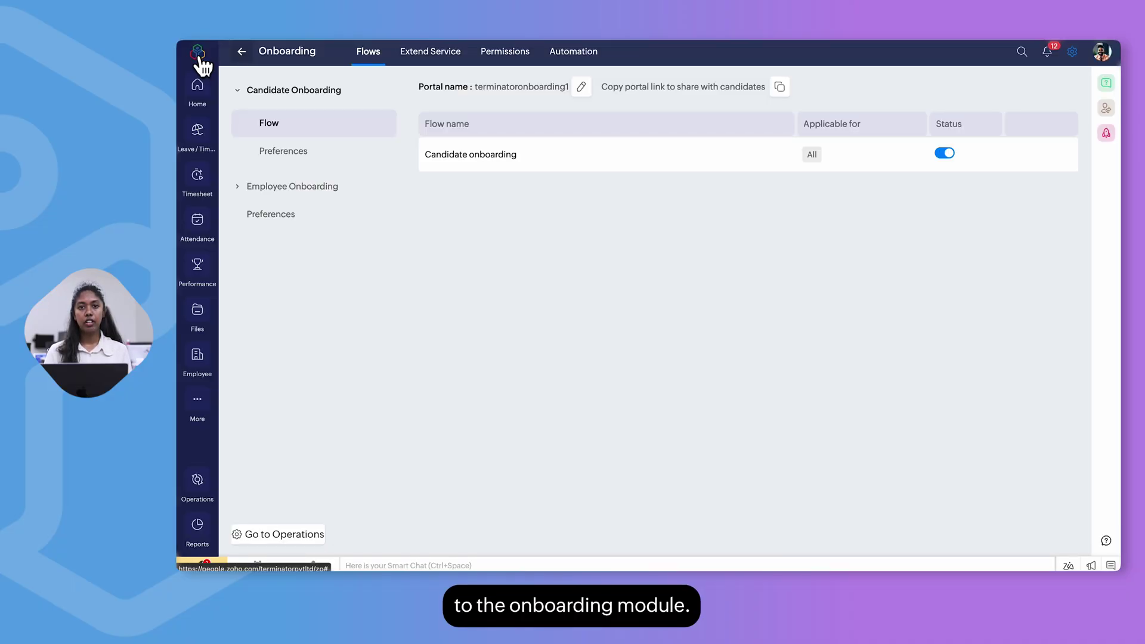
{"action": "left_click", "coordinate": [427, 58]}
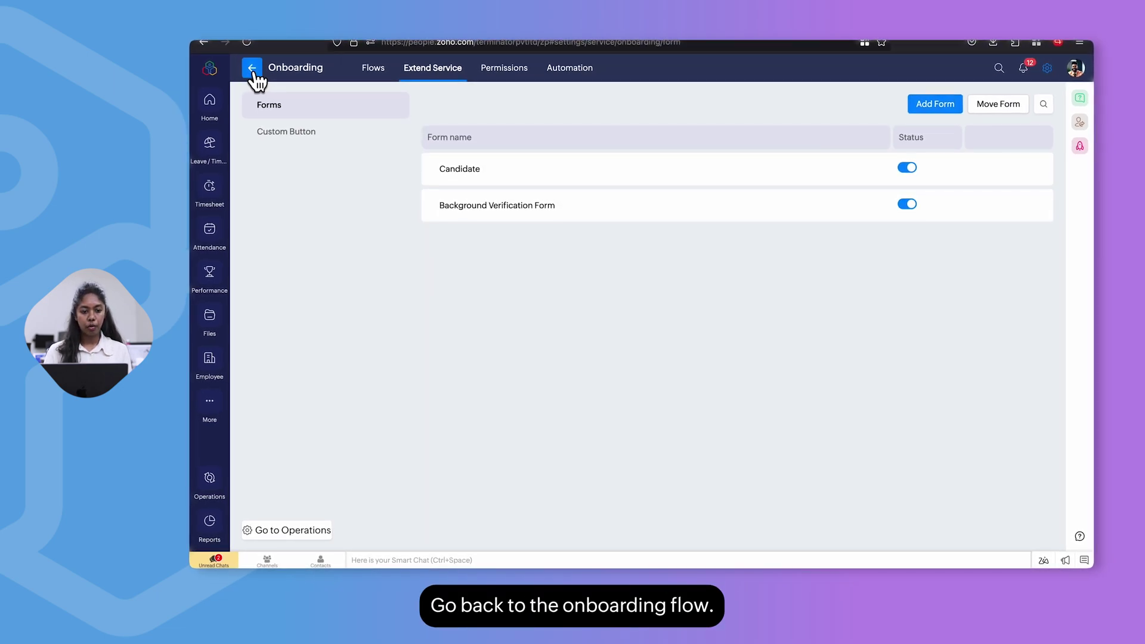
{"action": "left_click", "coordinate": [253, 67]}
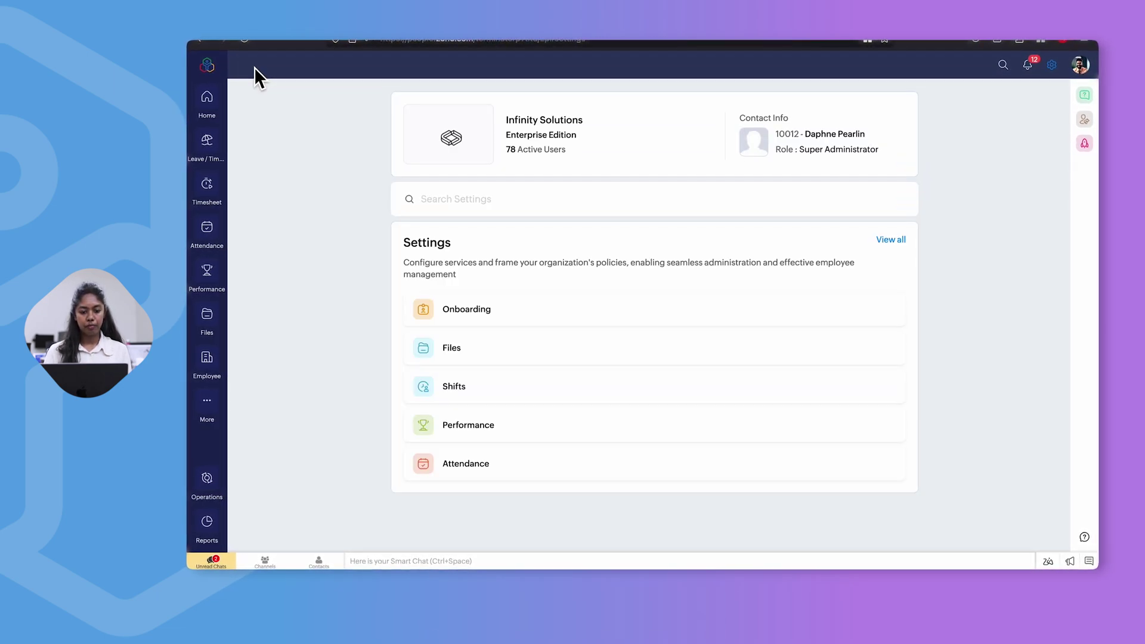
{"action": "left_click", "coordinate": [475, 306]}
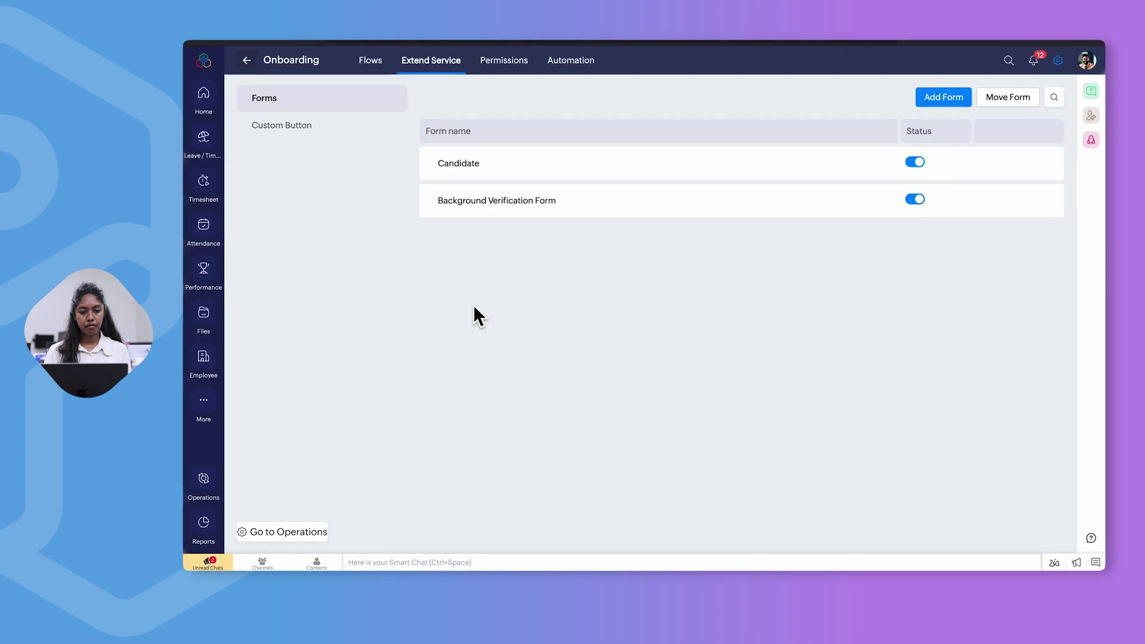
{"action": "left_click", "coordinate": [365, 57]}
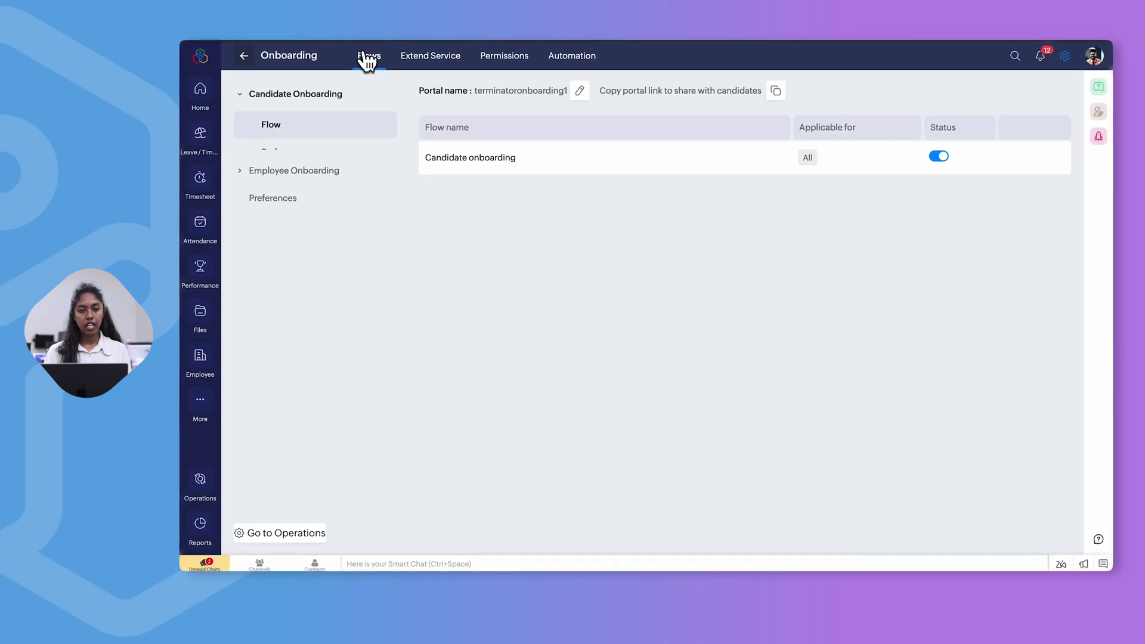
{"action": "left_click", "coordinate": [441, 156]}
{"action": "left_click", "coordinate": [229, 180]}
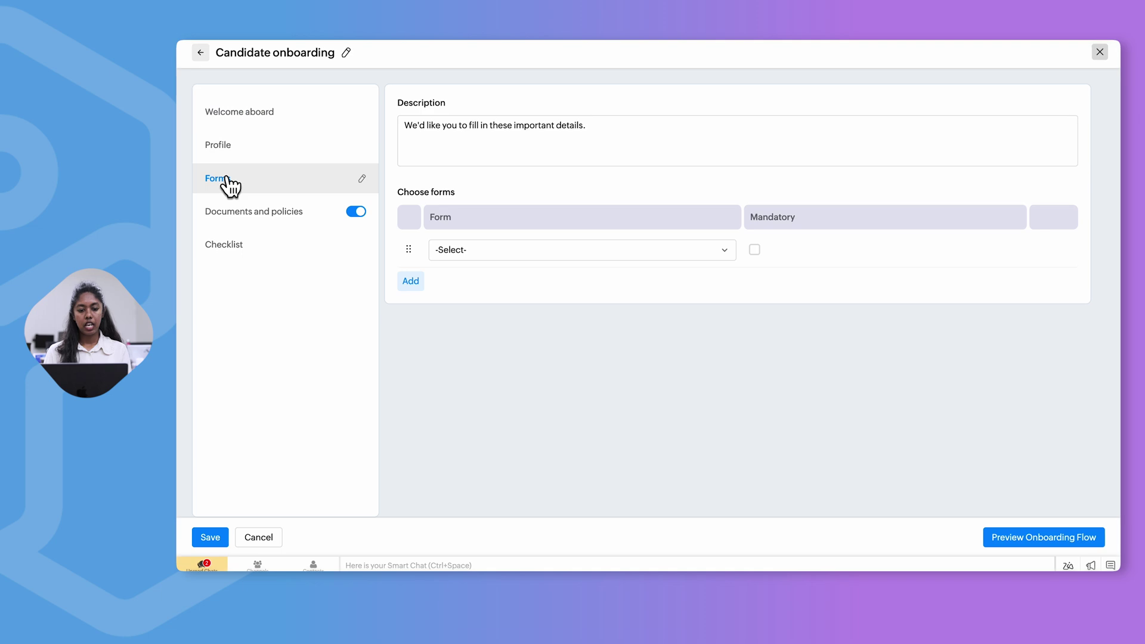
- Select Background Verification Form as the flow's form and view the Documents and policies step
{"action": "left_click", "coordinate": [471, 252]}
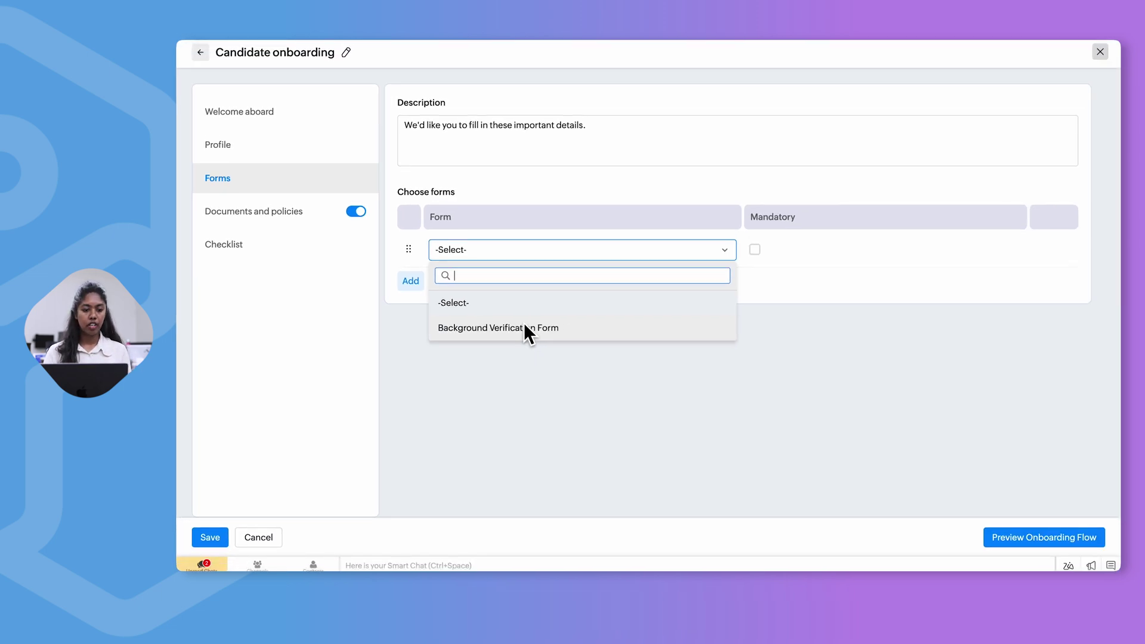
{"action": "left_click", "coordinate": [523, 327]}
{"action": "left_click", "coordinate": [266, 210]}
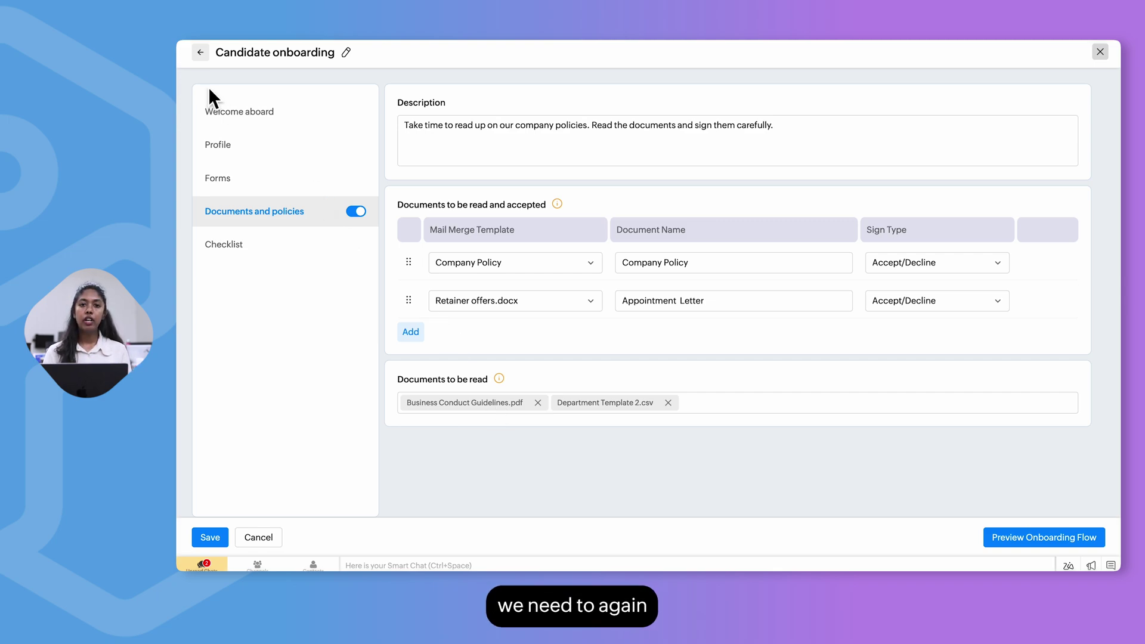
- Leave the flow editor, review the Mail Merge Templates under Automation, and return to the Flows list
{"action": "left_click", "coordinate": [200, 55]}
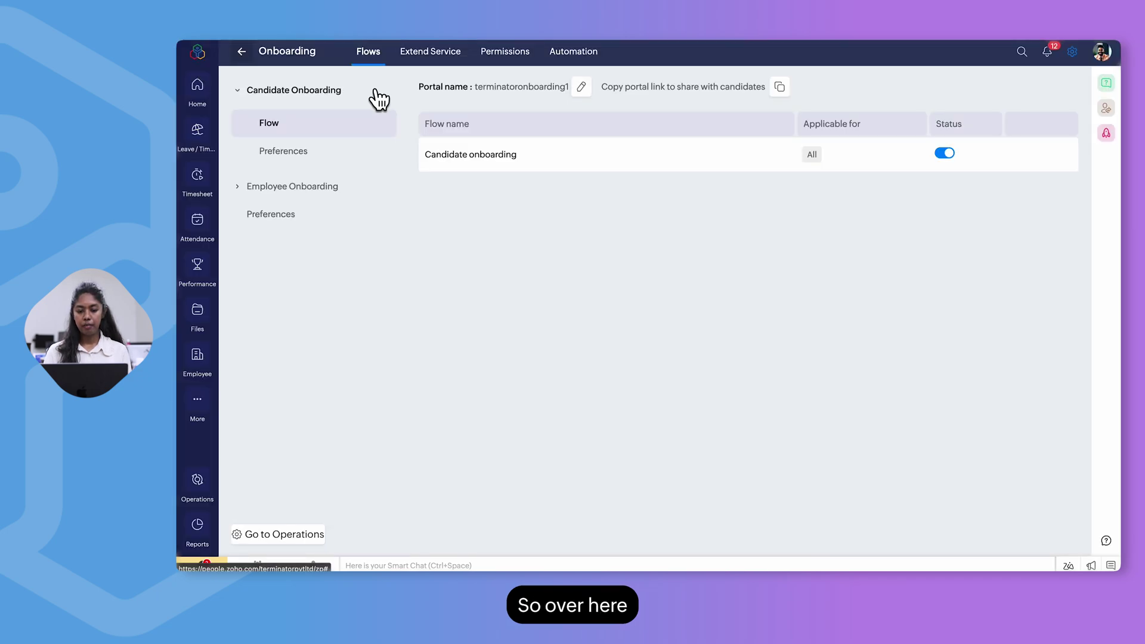
{"action": "left_click", "coordinate": [573, 52]}
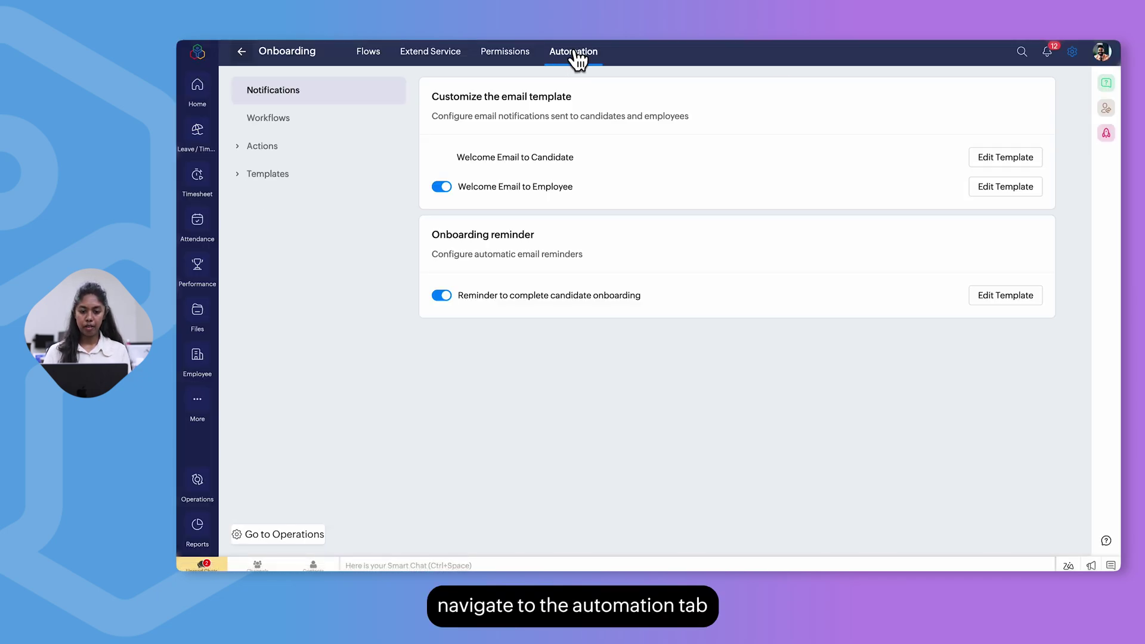
{"action": "left_click", "coordinate": [294, 176]}
{"action": "left_click", "coordinate": [310, 270]}
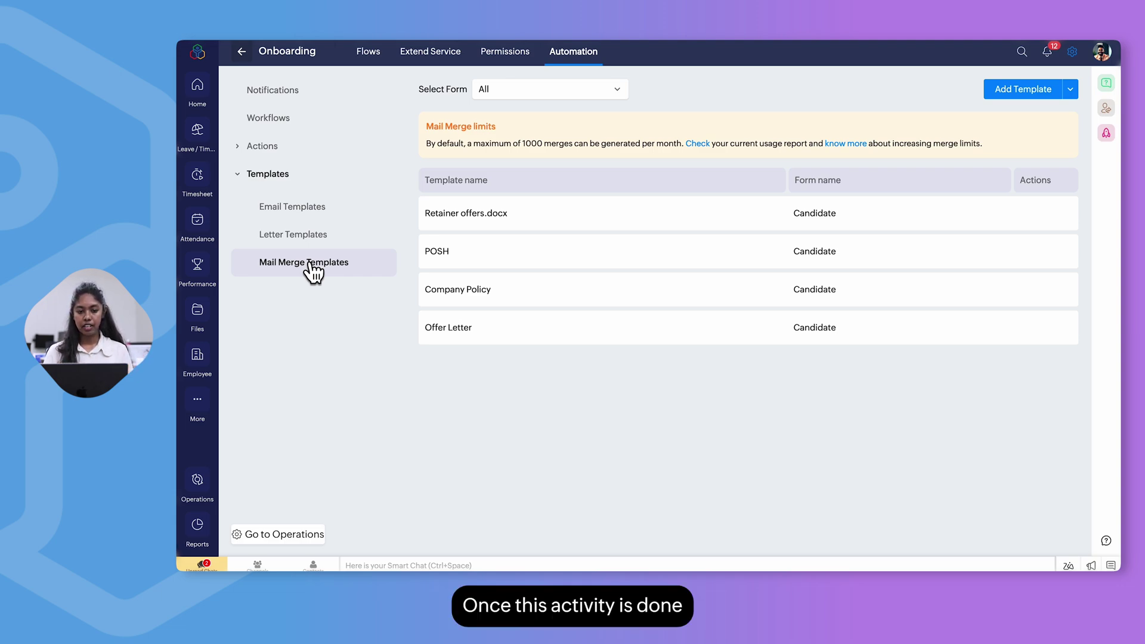
{"action": "left_click", "coordinate": [368, 61]}
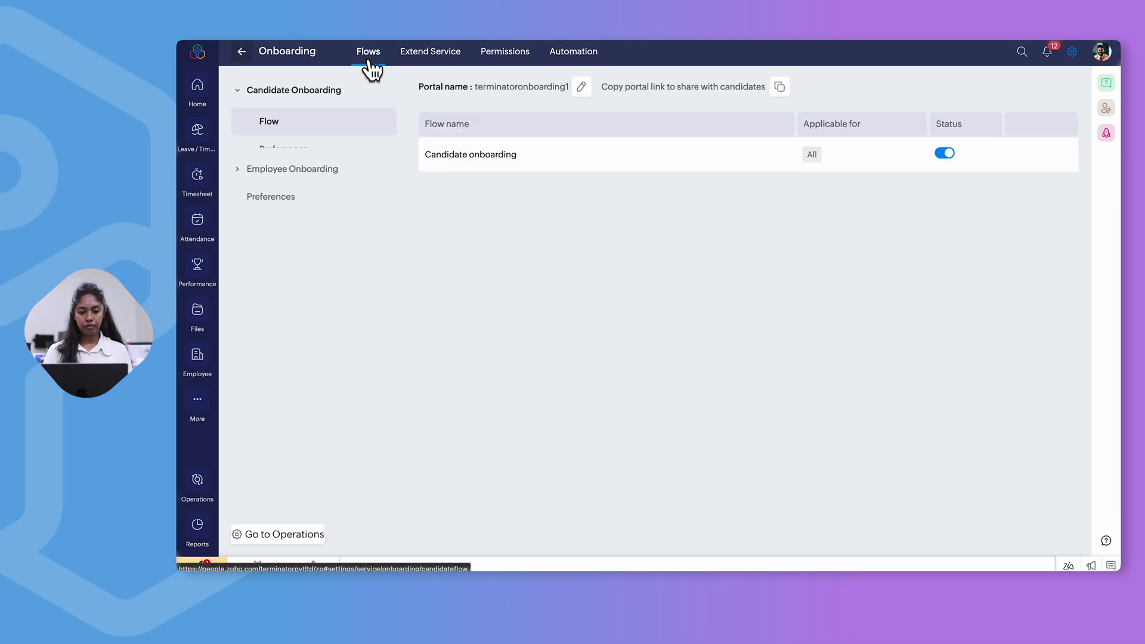
- In Documents and policies, add the POSH mail merge template named 'POSH' with Accept/Decline signing
{"action": "left_click", "coordinate": [452, 151]}
{"action": "left_click", "coordinate": [279, 214]}
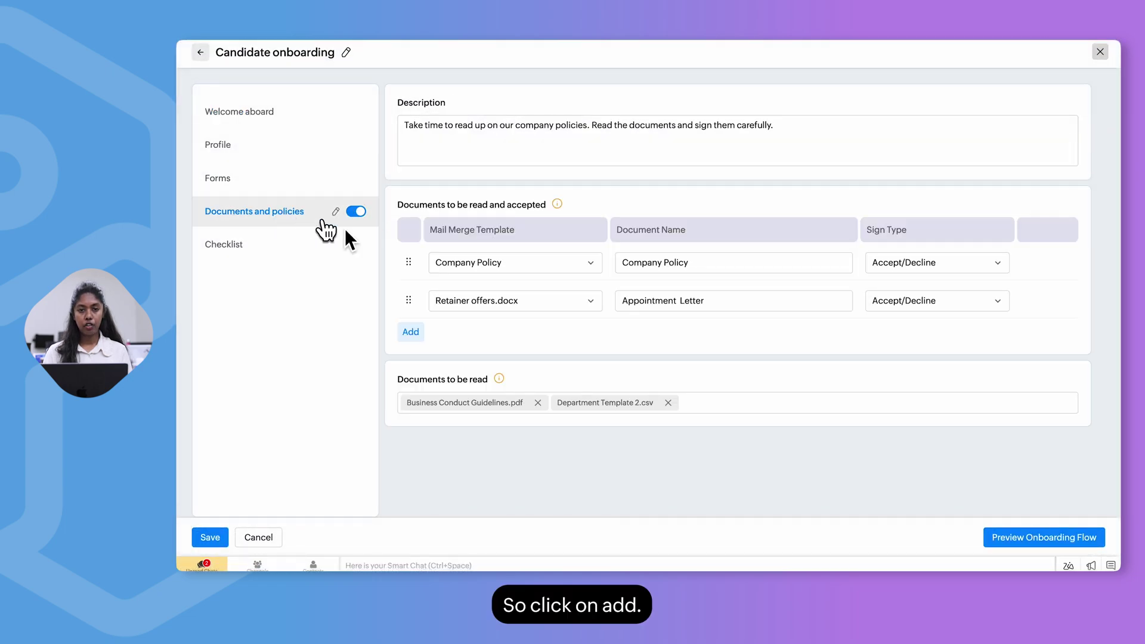
{"action": "left_click", "coordinate": [418, 333]}
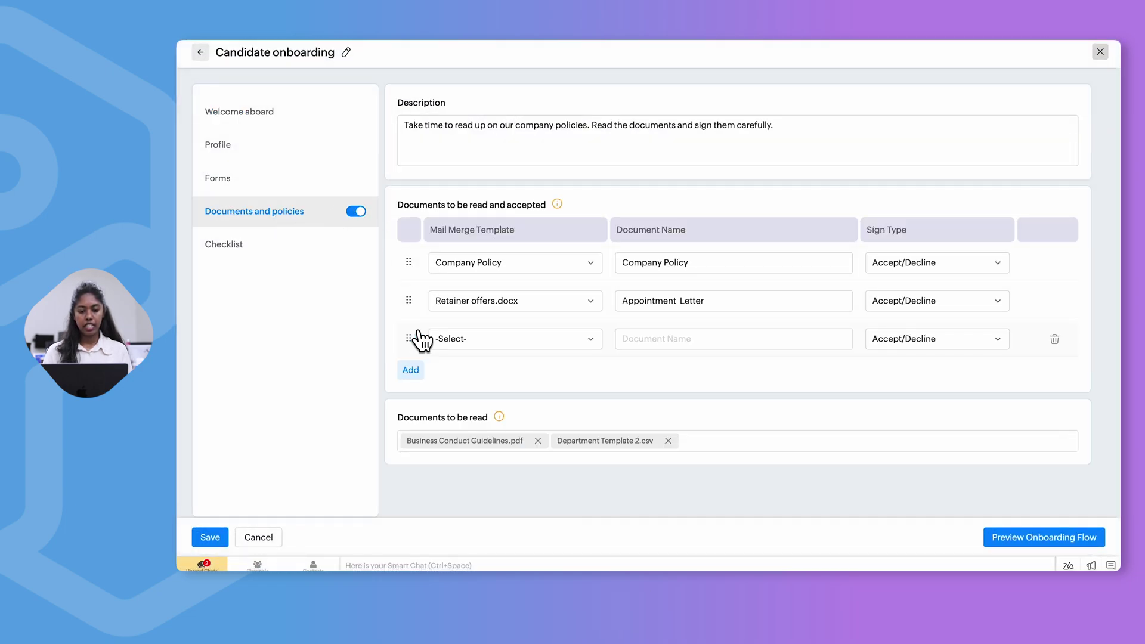
{"action": "left_click", "coordinate": [465, 343]}
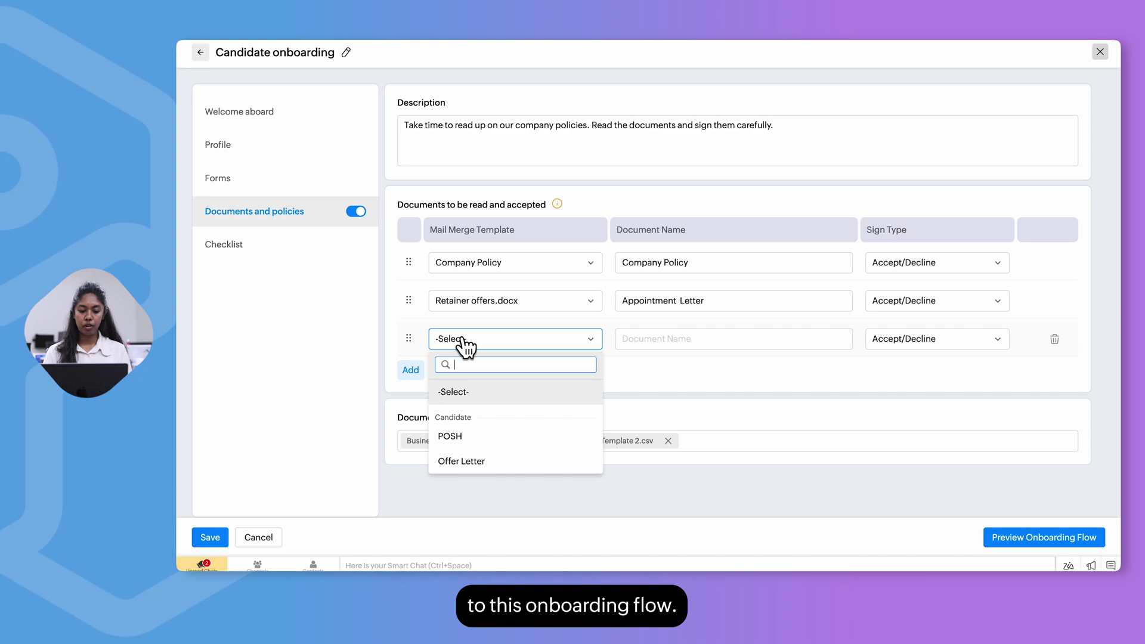
{"action": "left_click", "coordinate": [464, 437]}
{"action": "left_click", "coordinate": [652, 343]}
{"action": "type", "text": "POSH"}
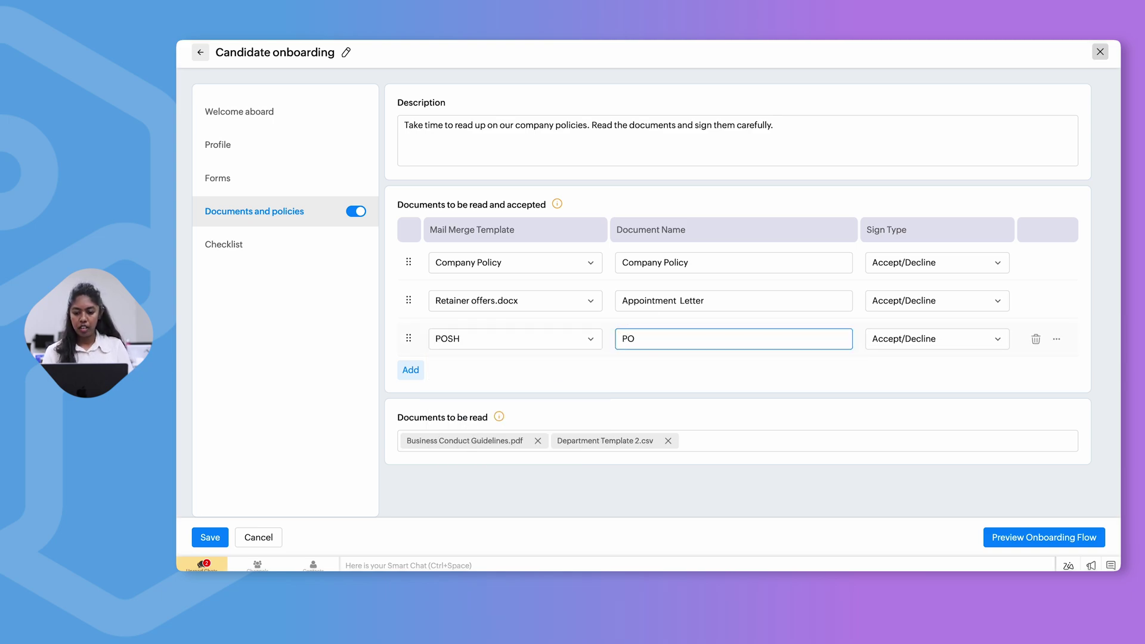
{"action": "left_click", "coordinate": [891, 346]}
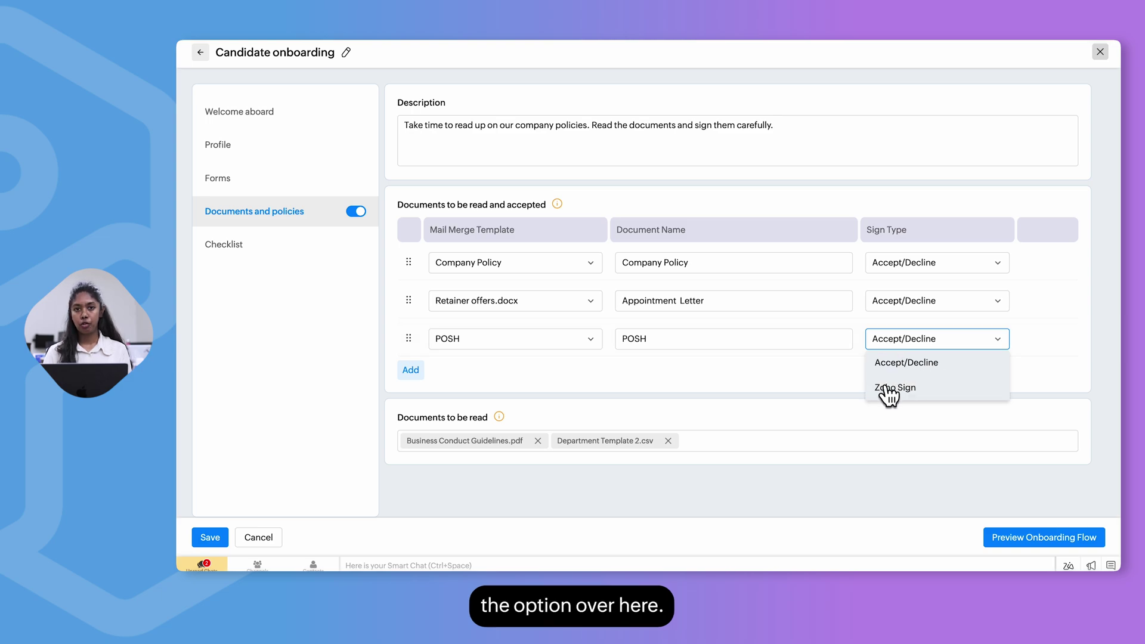
{"action": "left_click", "coordinate": [710, 390]}
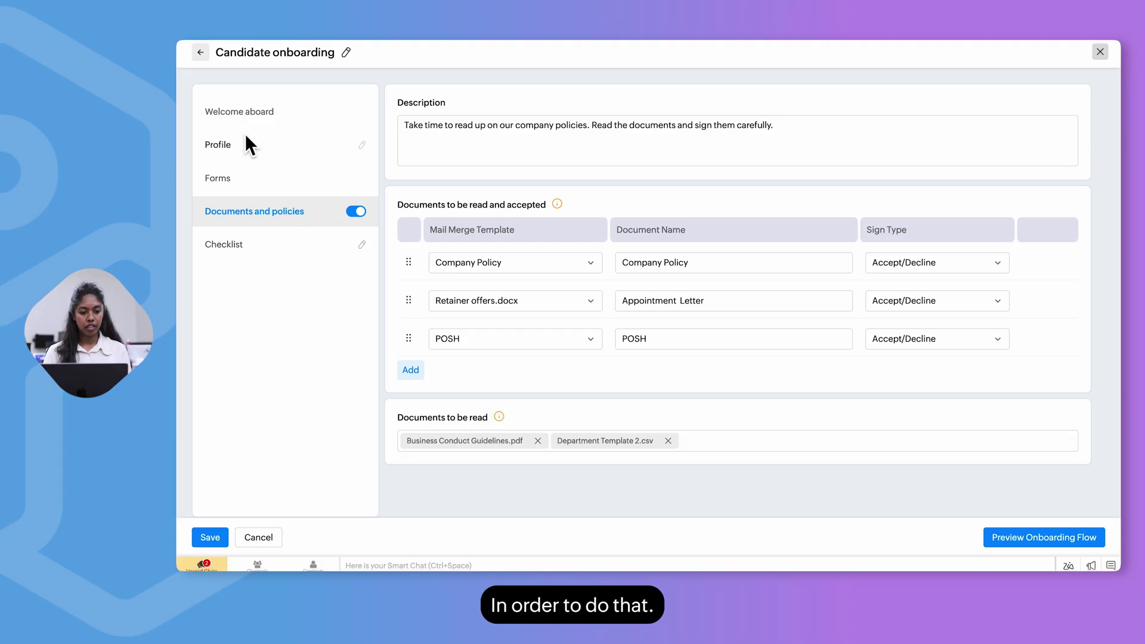
- Leave the flow editor and go to the Files service under Operations
{"action": "left_click", "coordinate": [201, 52]}
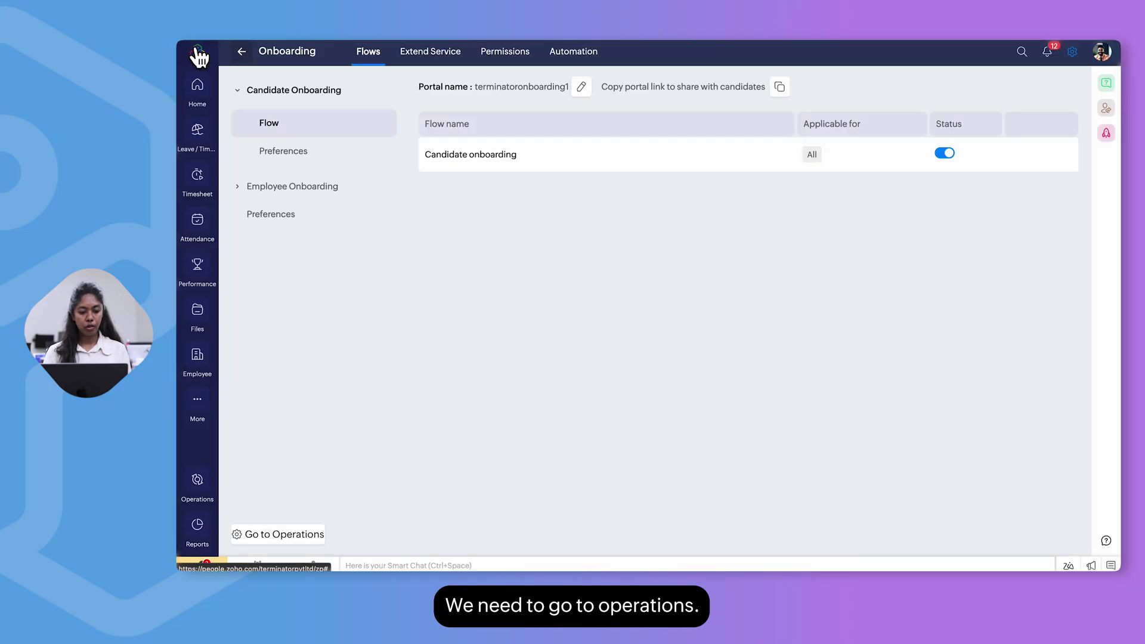
{"action": "left_click", "coordinate": [203, 484]}
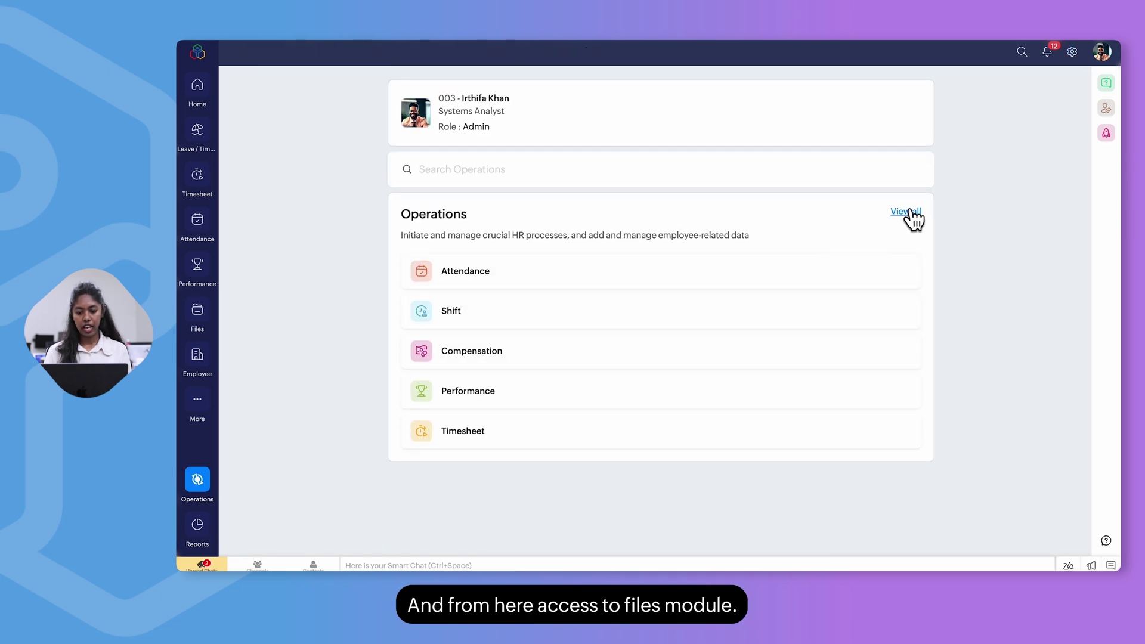
{"action": "left_click", "coordinate": [907, 215]}
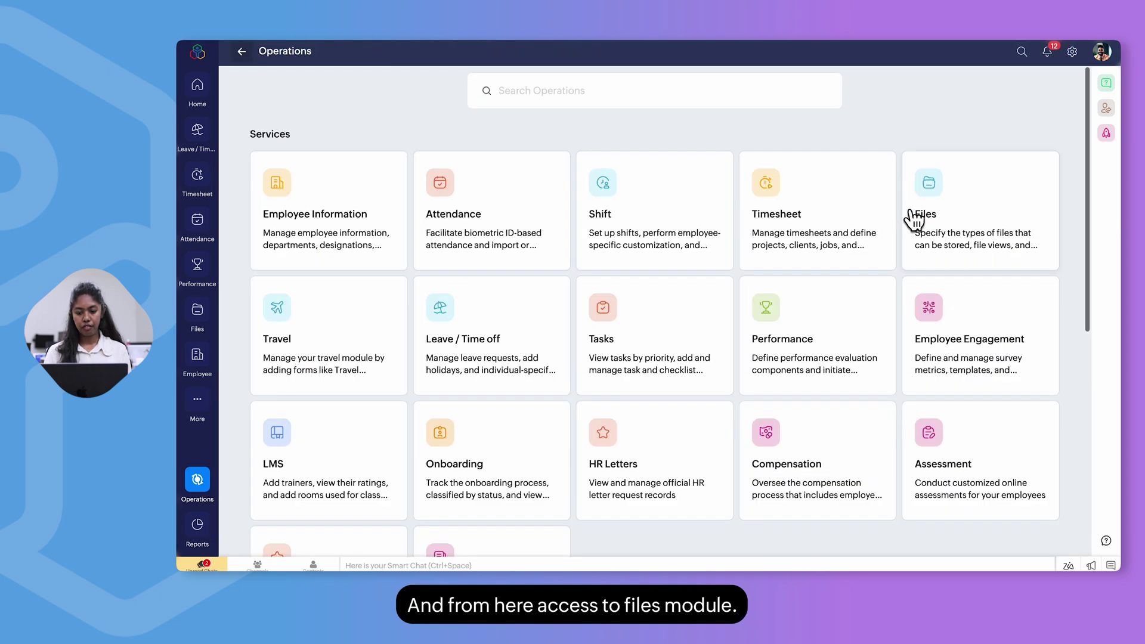
{"action": "left_click", "coordinate": [940, 242]}
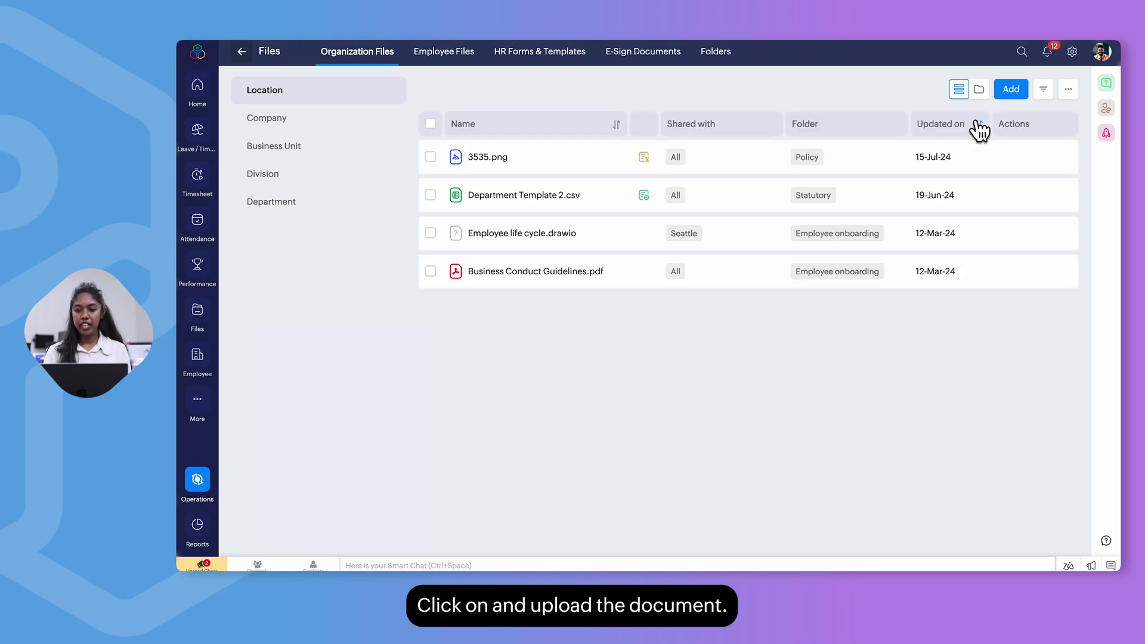
- Start a new organization file, check its Share with options, then discard the form unsaved
{"action": "left_click", "coordinate": [1012, 90]}
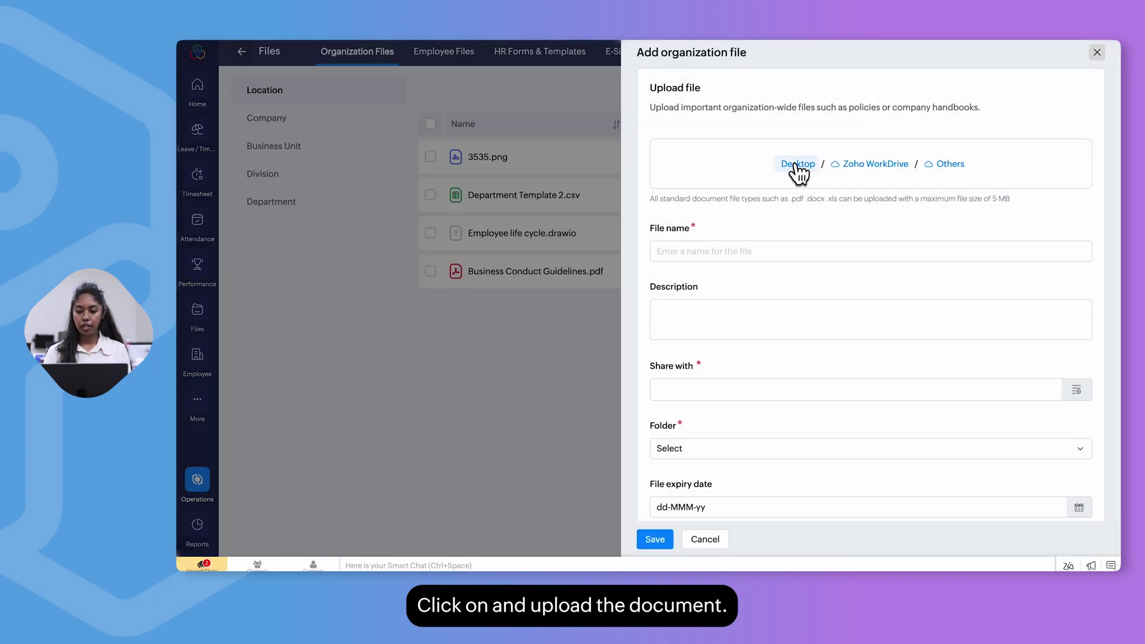
{"action": "scroll", "coordinate": [836, 373], "scroll_direction": "down", "scroll_amount": 1}
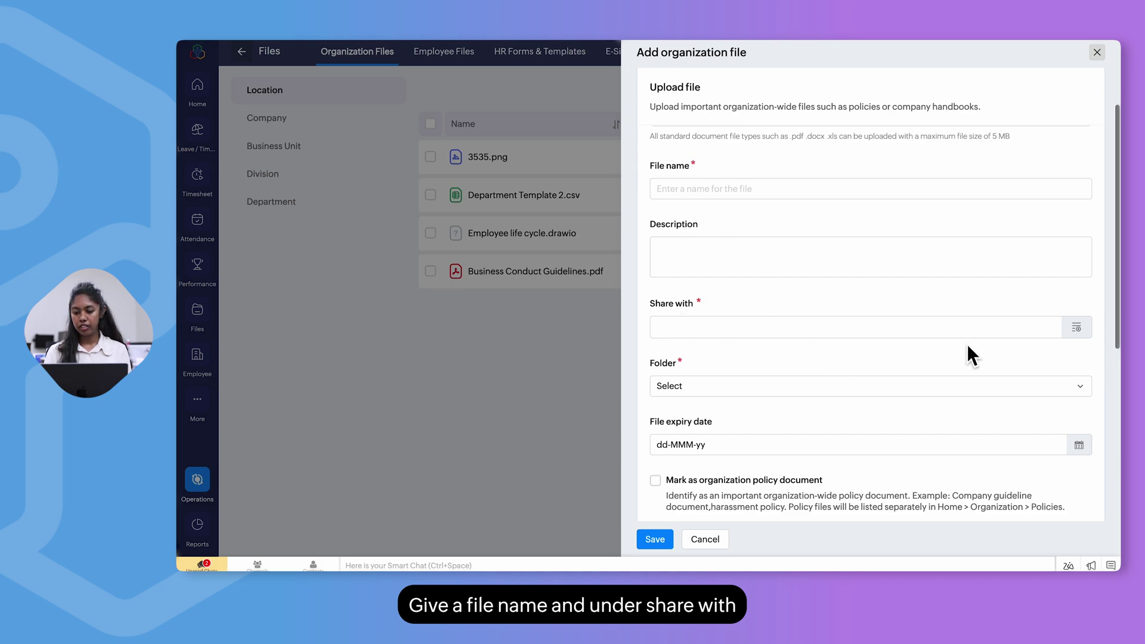
{"action": "left_click", "coordinate": [1078, 328]}
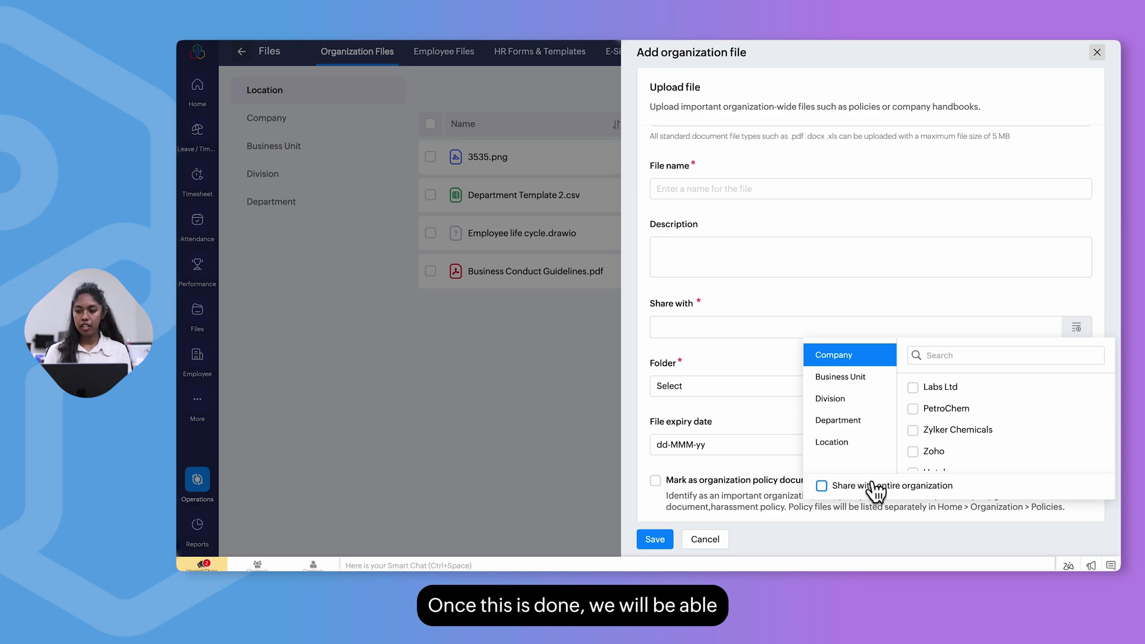
{"action": "left_click", "coordinate": [1097, 54]}
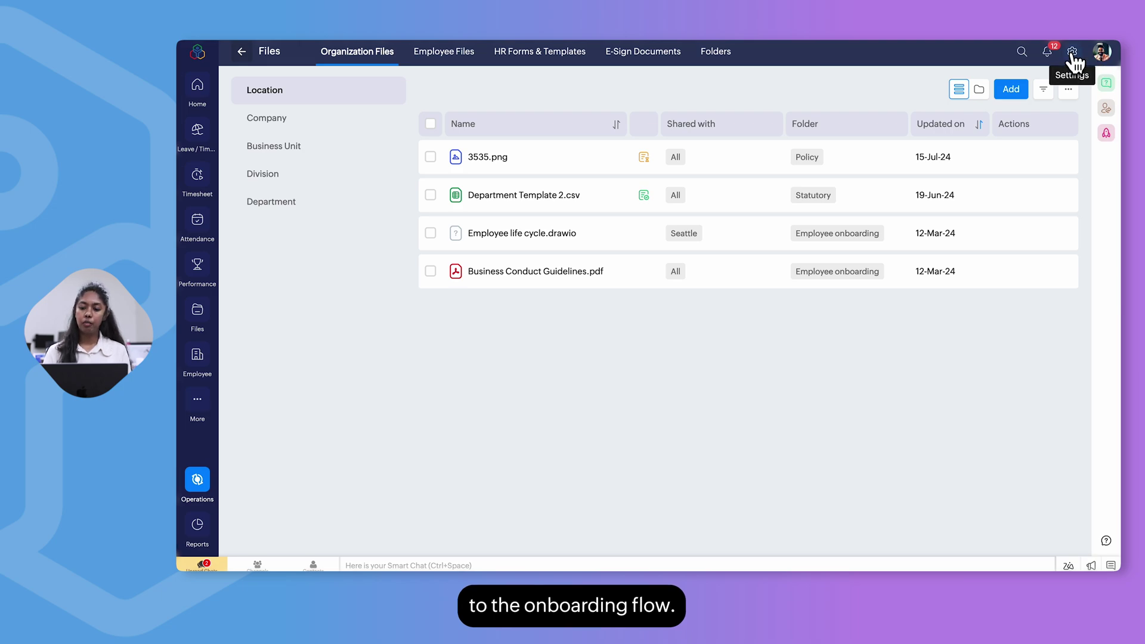
- From Settings > Onboarding, open Candidate onboarding's Documents and policies and add 3535.png to read
{"action": "left_click", "coordinate": [1072, 53]}
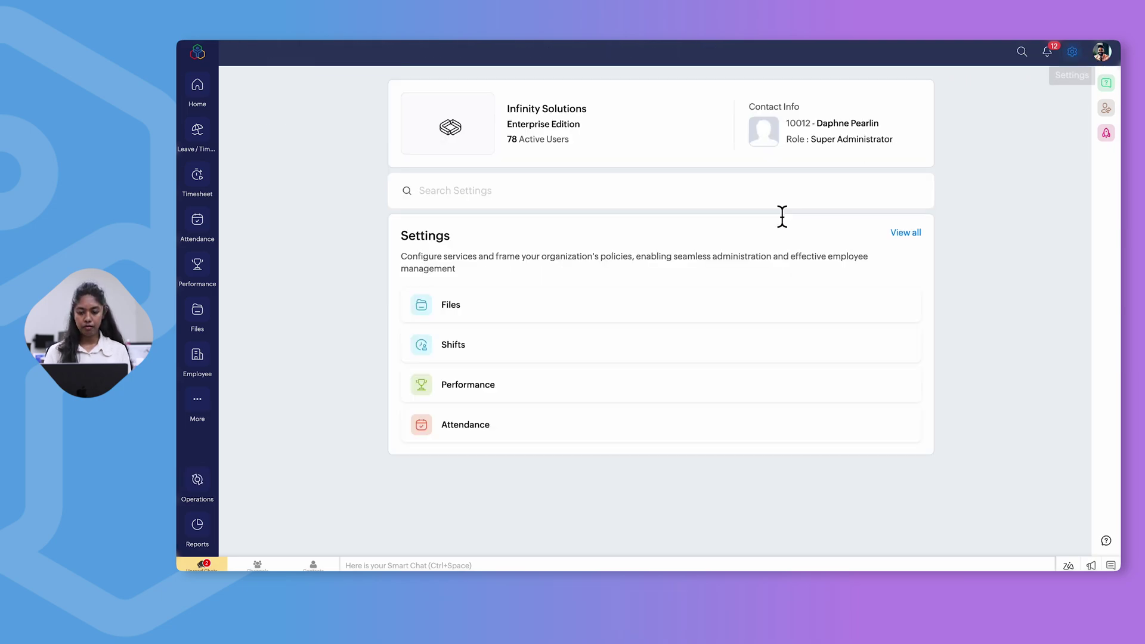
{"action": "left_click", "coordinate": [903, 233]}
{"action": "left_click", "coordinate": [604, 450]}
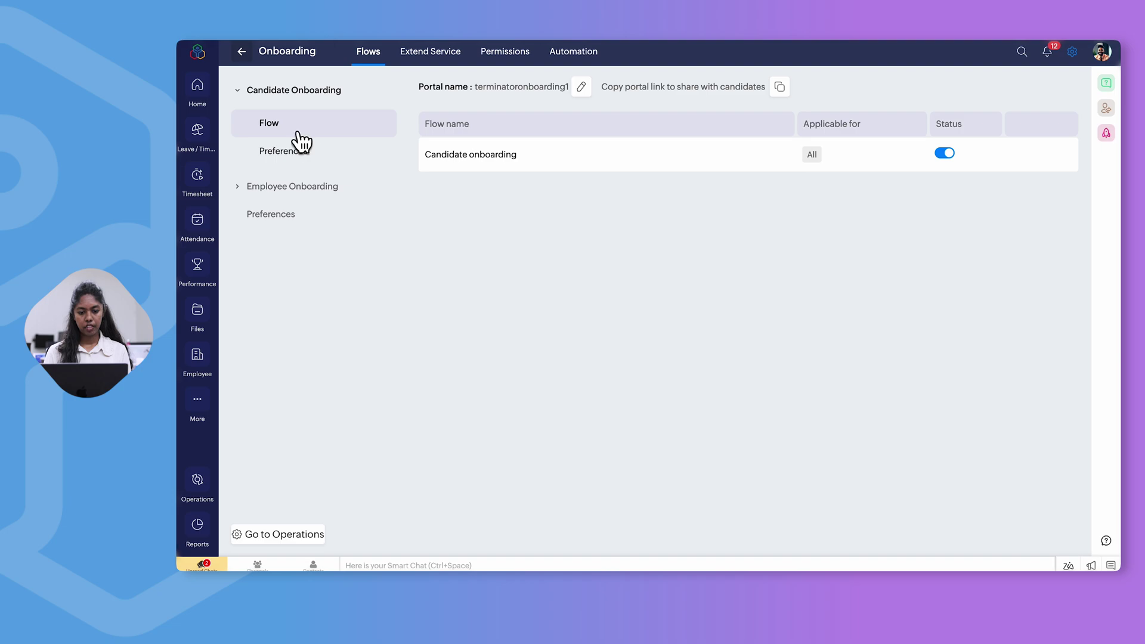
{"action": "left_click", "coordinate": [477, 153]}
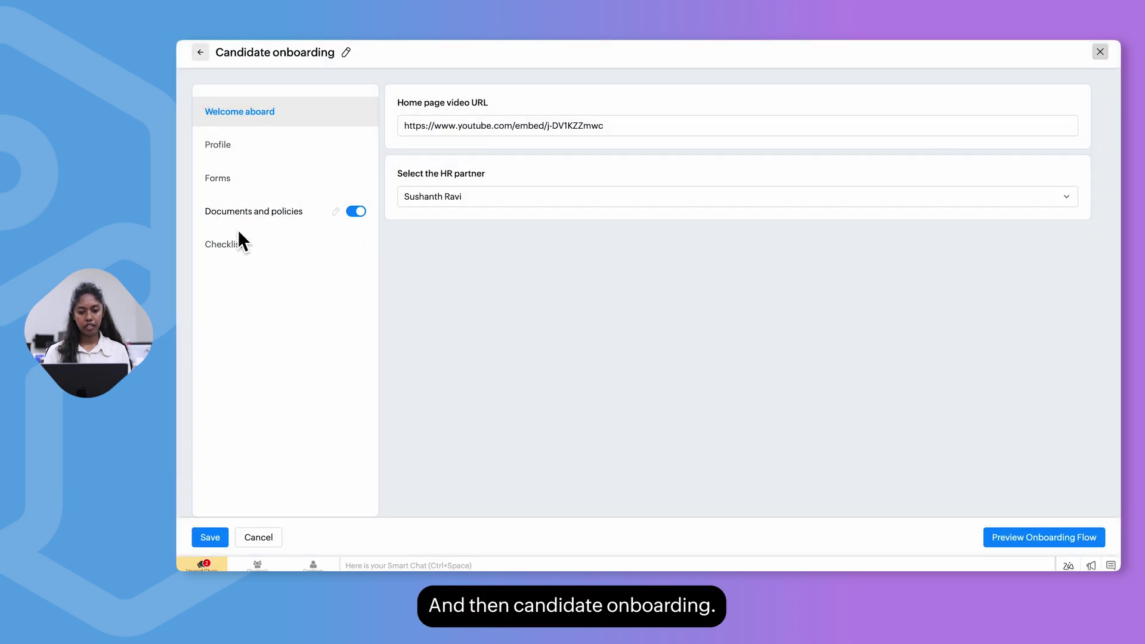
{"action": "left_click", "coordinate": [265, 214]}
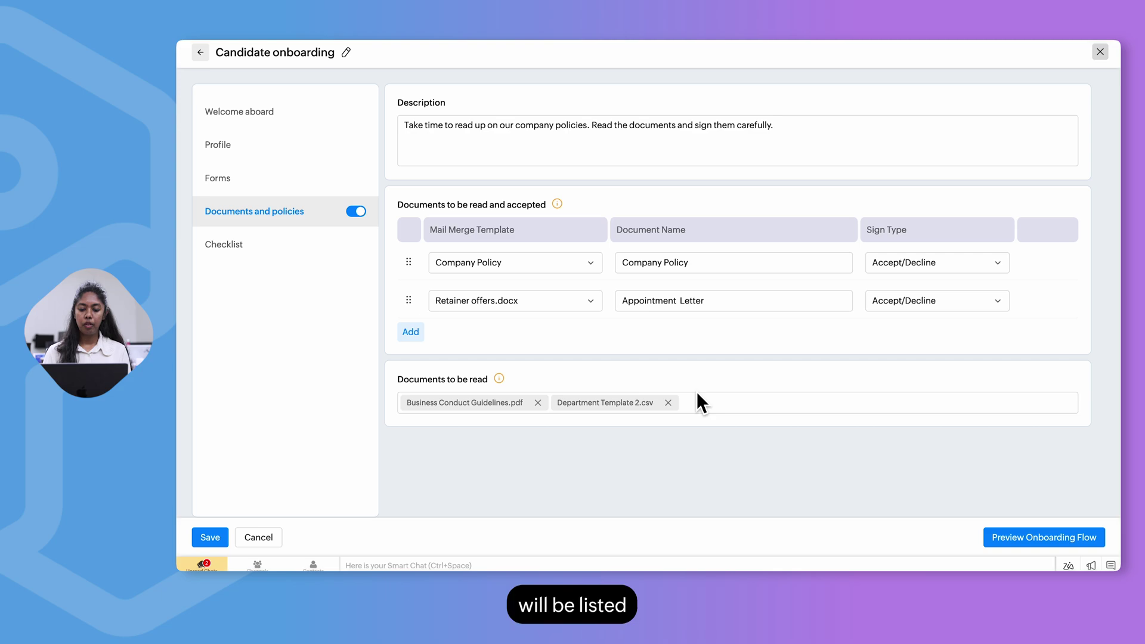
{"action": "left_click", "coordinate": [709, 403]}
{"action": "left_click", "coordinate": [441, 425]}
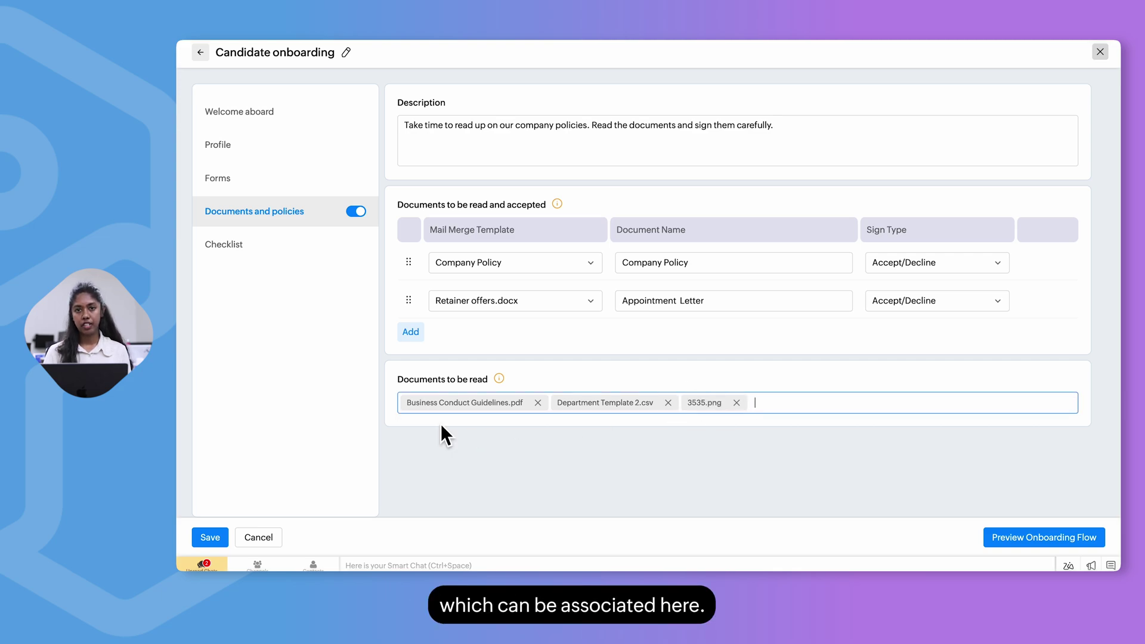